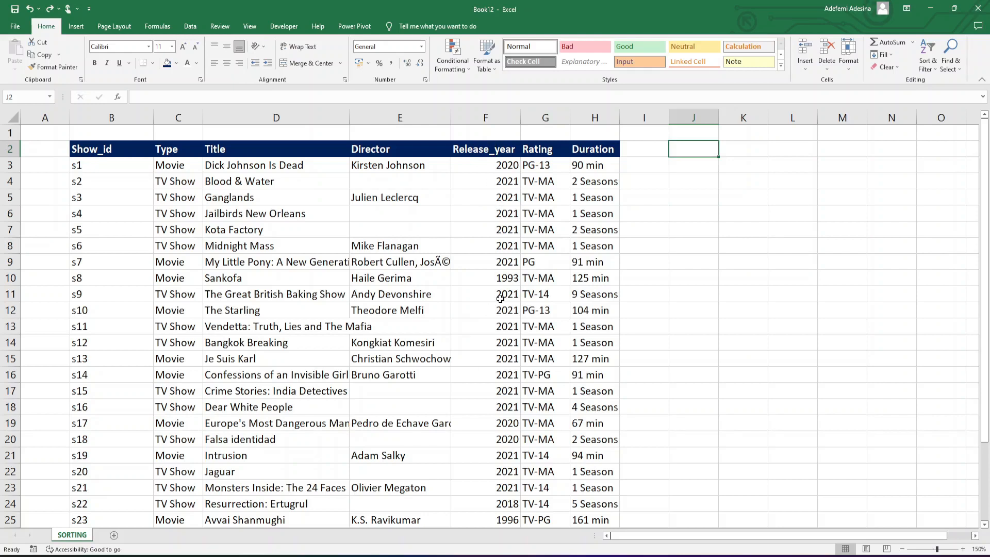
# Try sorting the table by Release_year from smallest to largest with the selection expanded, and undo the sort.
pyautogui.click(493, 150)
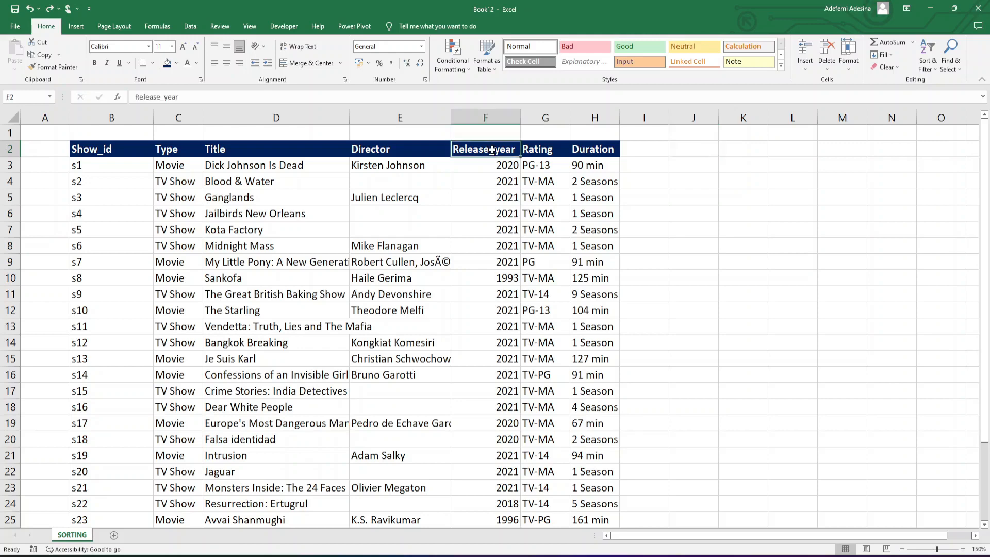
pyautogui.hotkey('ctrl', 'shift', 'Down')
pyautogui.scroll(3, 492, 150)
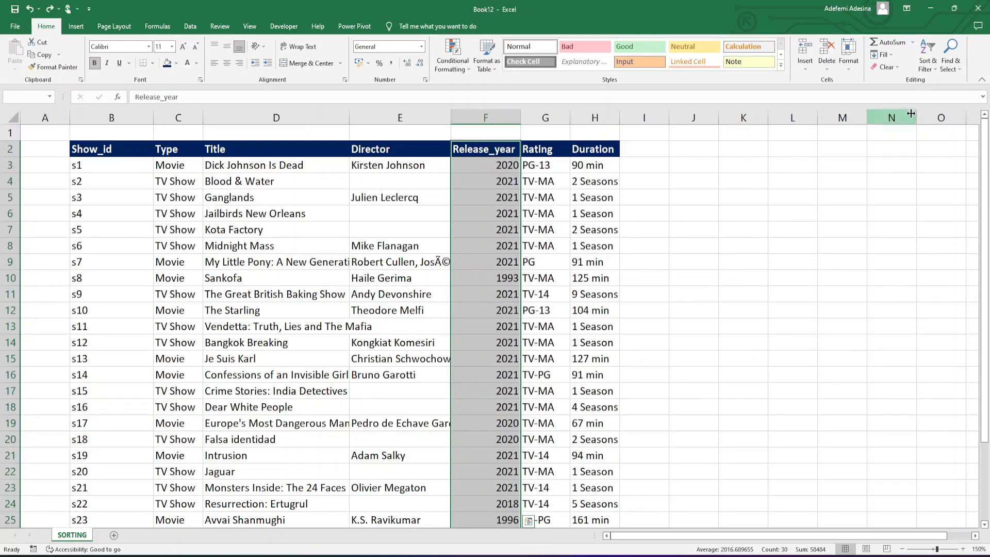
pyautogui.click(936, 72)
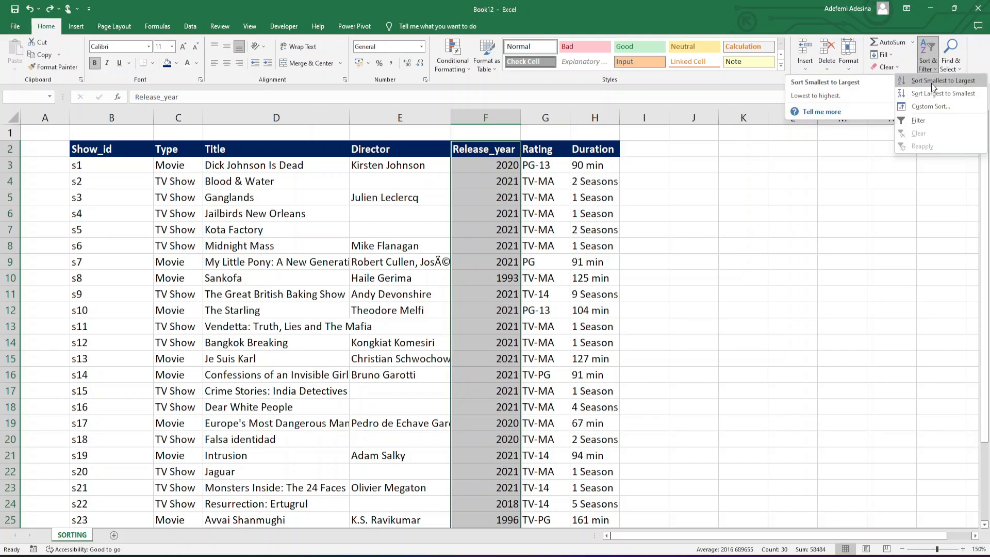
pyautogui.click(931, 82)
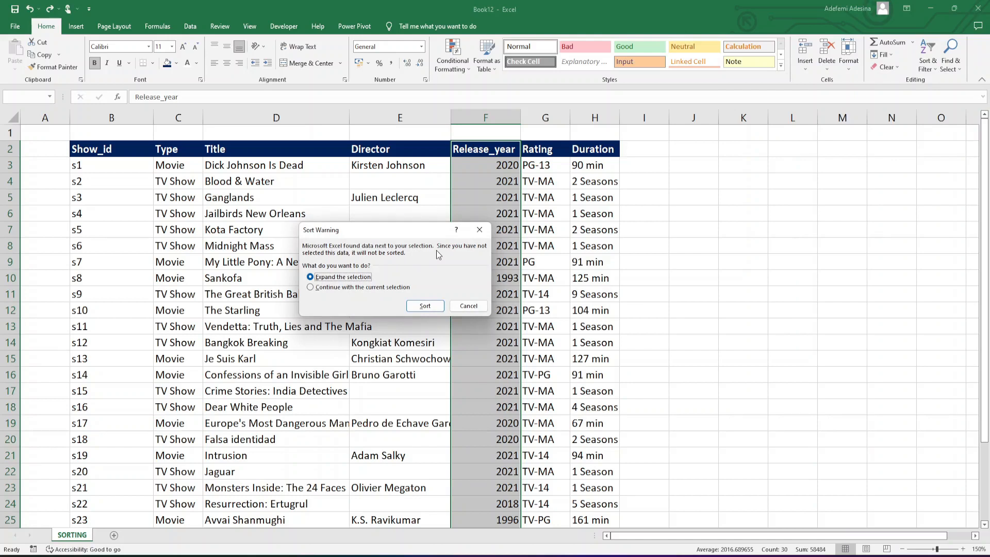
pyautogui.moveTo(395, 228); pyautogui.dragTo(318, 294)
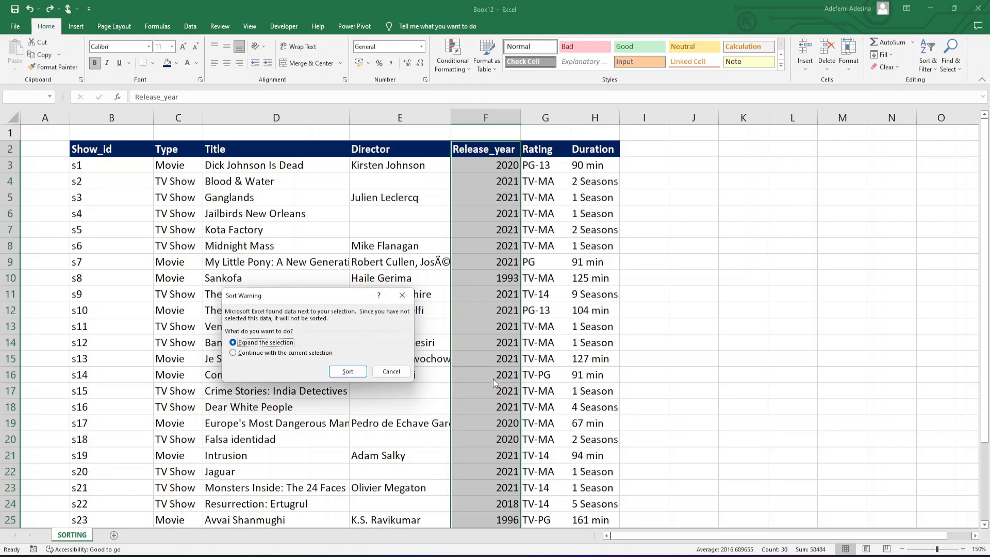
pyautogui.click(347, 371)
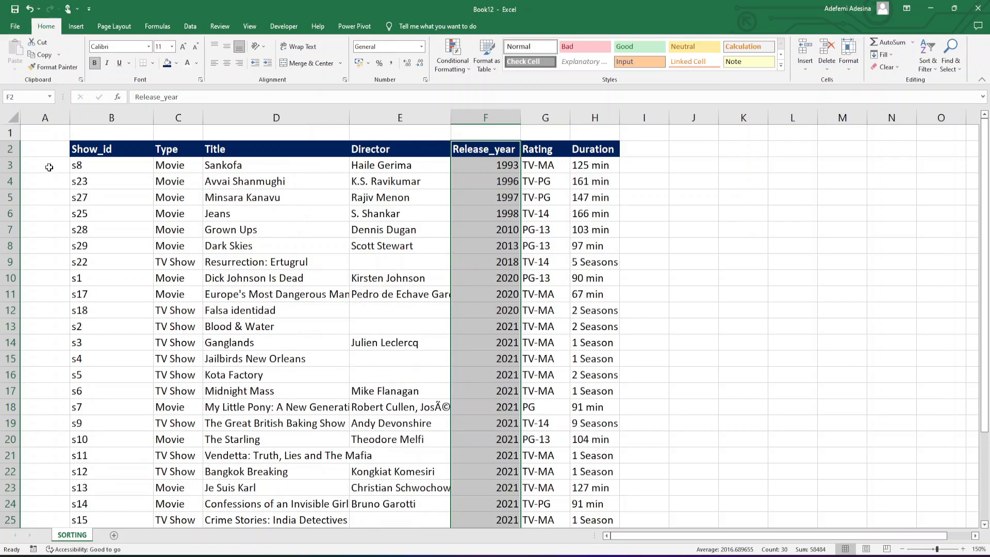
pyautogui.click(87, 168)
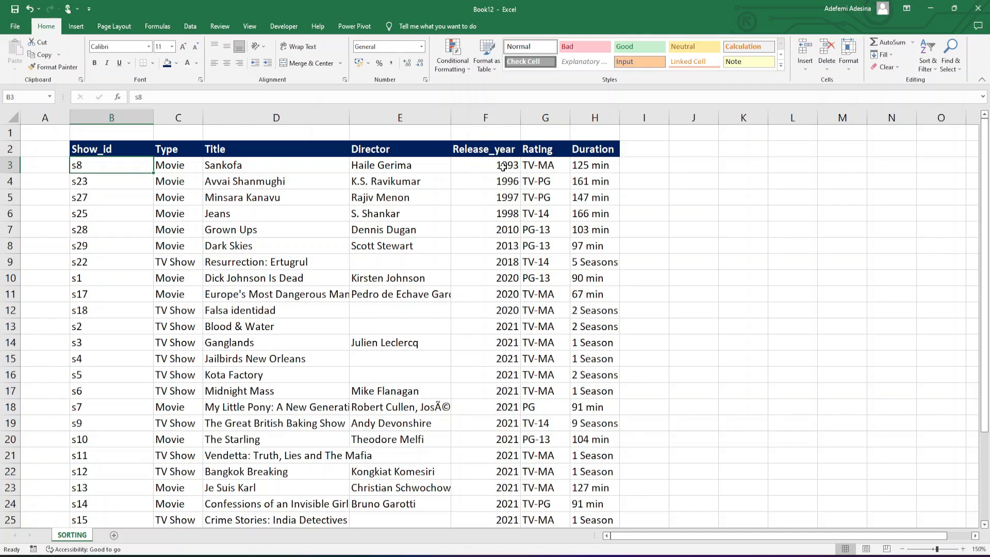
pyautogui.click(492, 166)
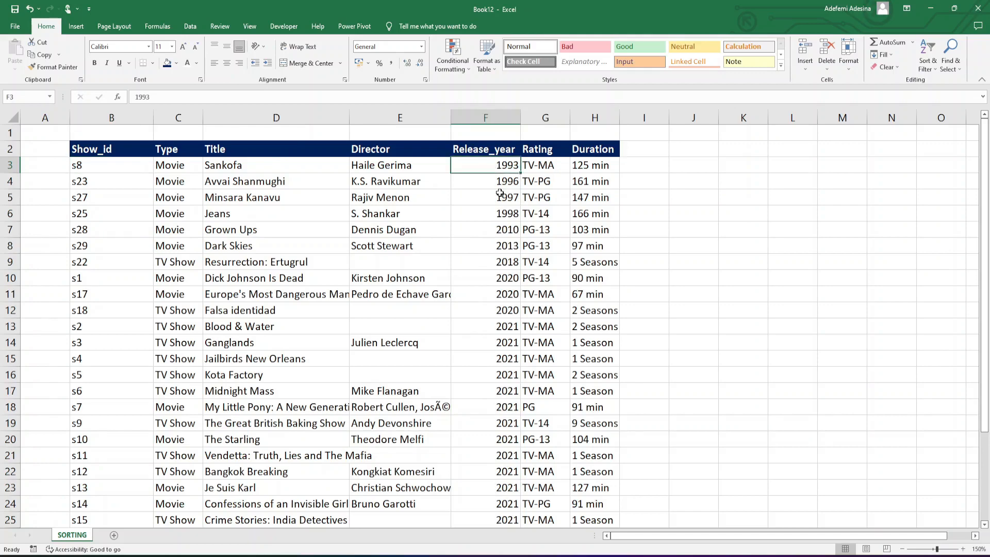
pyautogui.hotkey('ctrl', 'z')
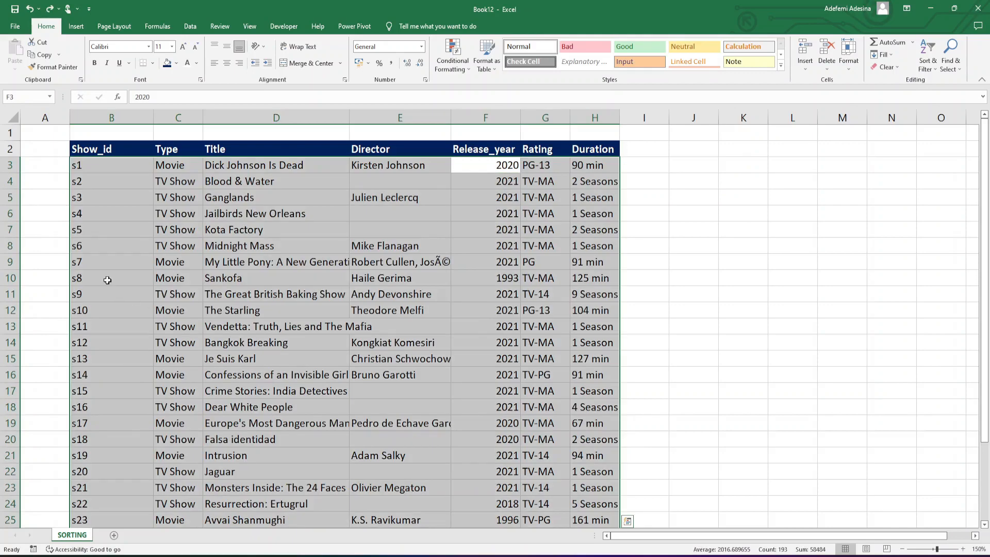
# Try sorting only the Release_year column from smallest to largest, continuing with the current selection, and undo the sort.
pyautogui.click(488, 278)
pyautogui.click(496, 148)
pyautogui.hotkey('ctrl', 'shift', 'Down')
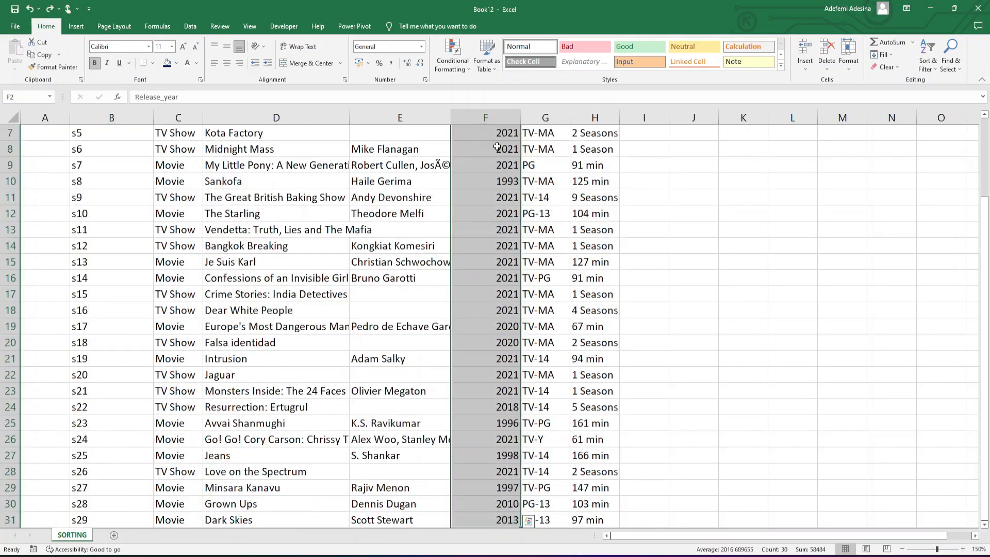
pyautogui.scroll(2, 497, 147)
pyautogui.click(935, 67)
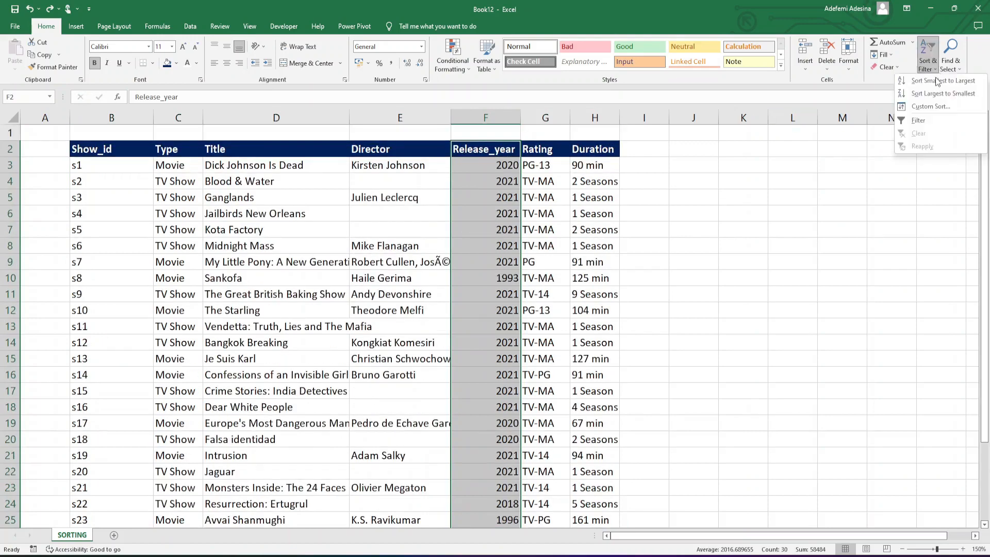
pyautogui.click(931, 107)
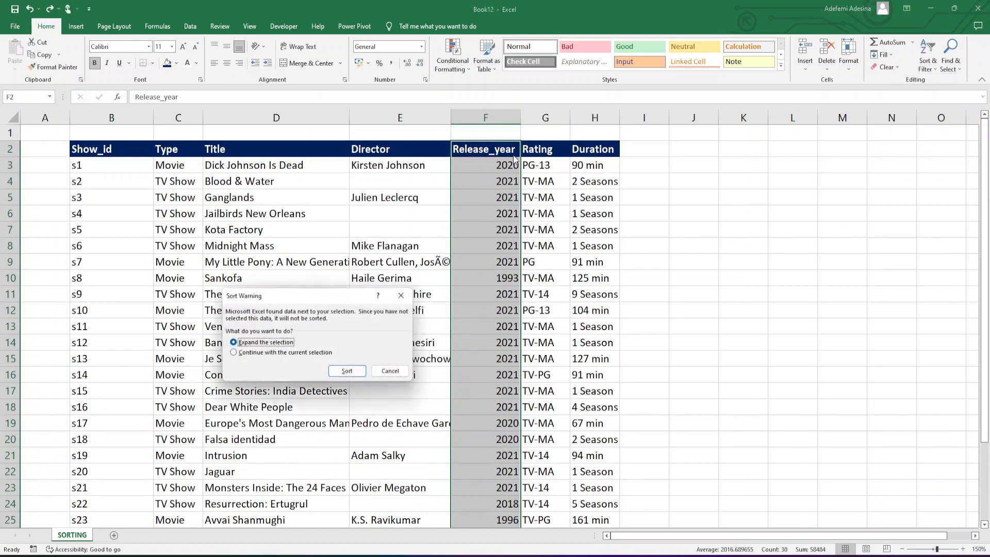
pyautogui.click(262, 354)
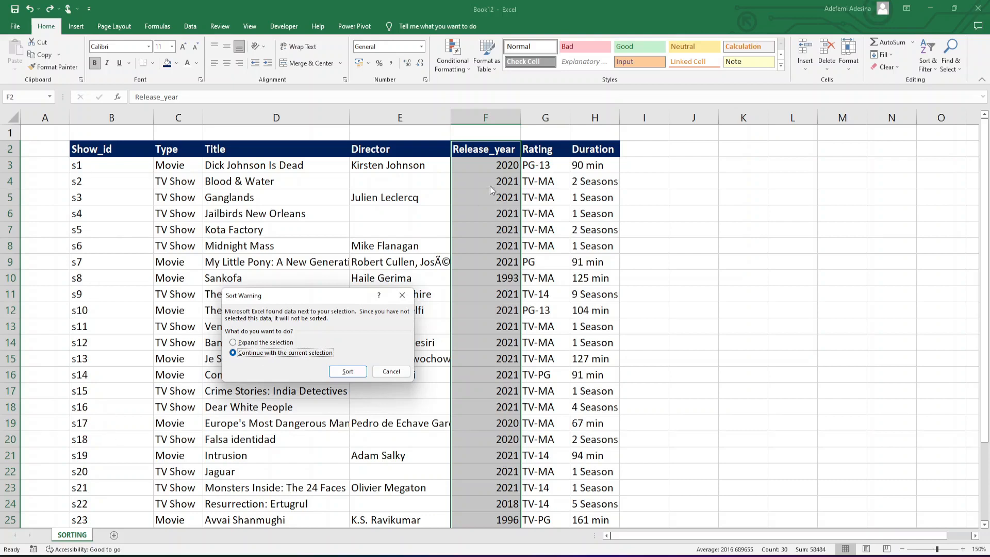
pyautogui.click(346, 372)
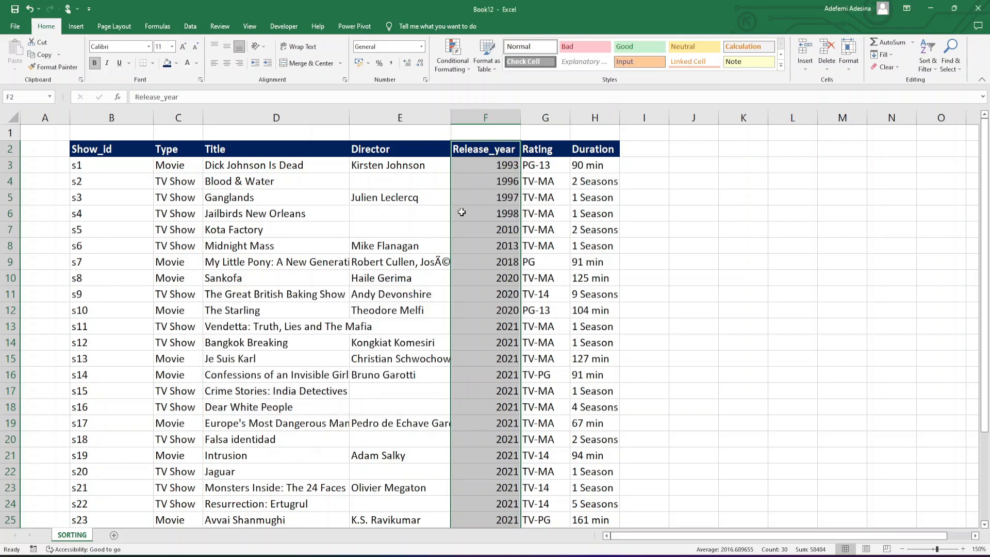
pyautogui.click(479, 167)
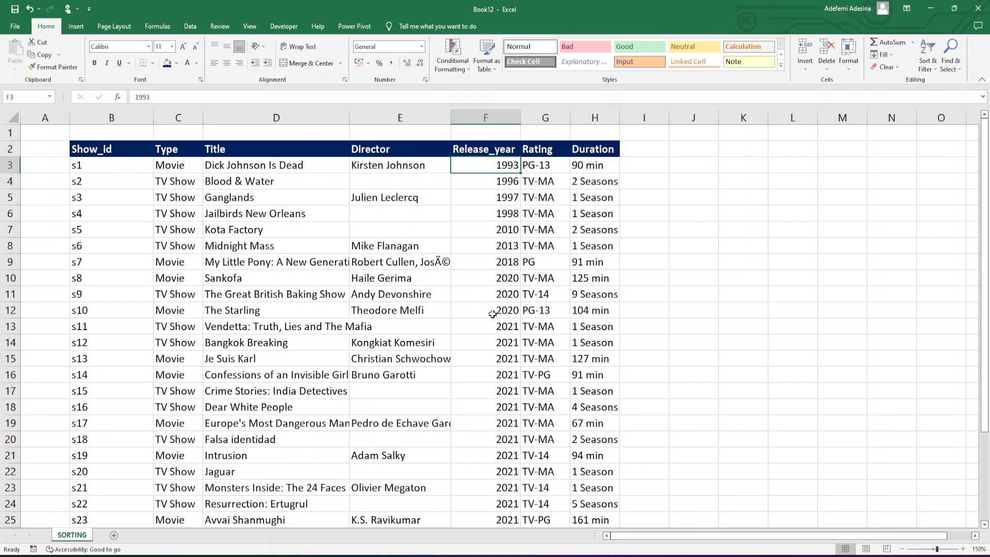
pyautogui.hotkey('ctrl', 'z')
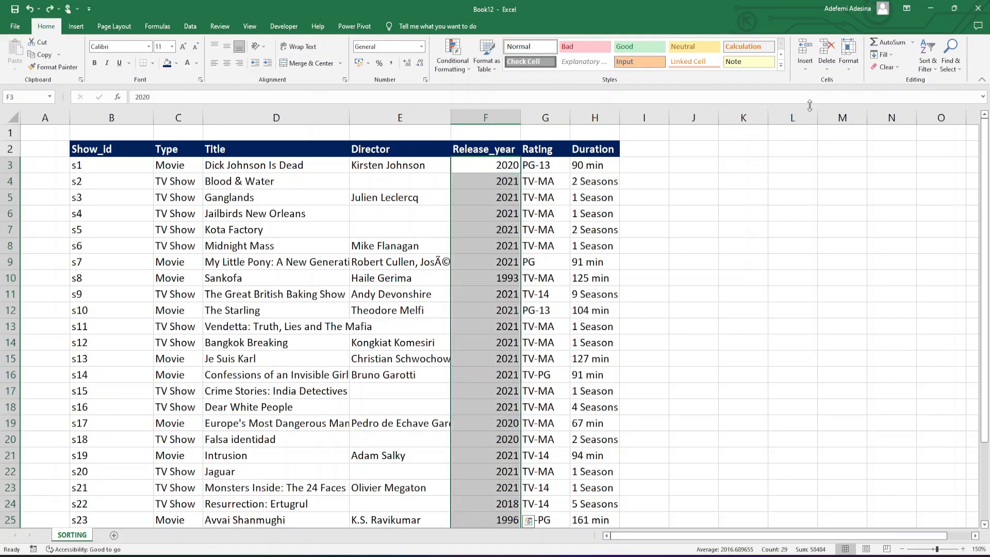
# Sort the Release_year data from smallest to largest, expanding the selection to the adjacent columns.
pyautogui.click(935, 69)
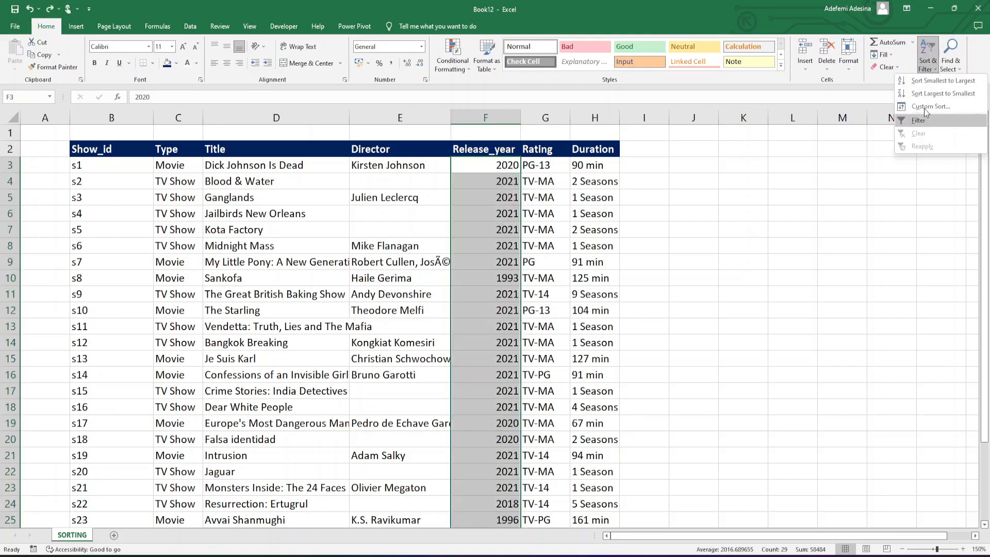
pyautogui.click(919, 80)
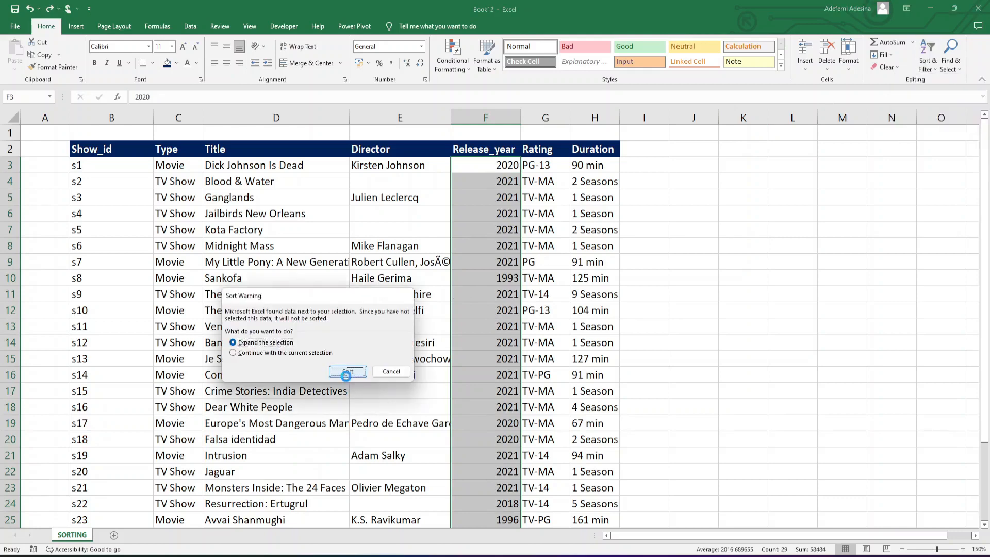
pyautogui.click(346, 376)
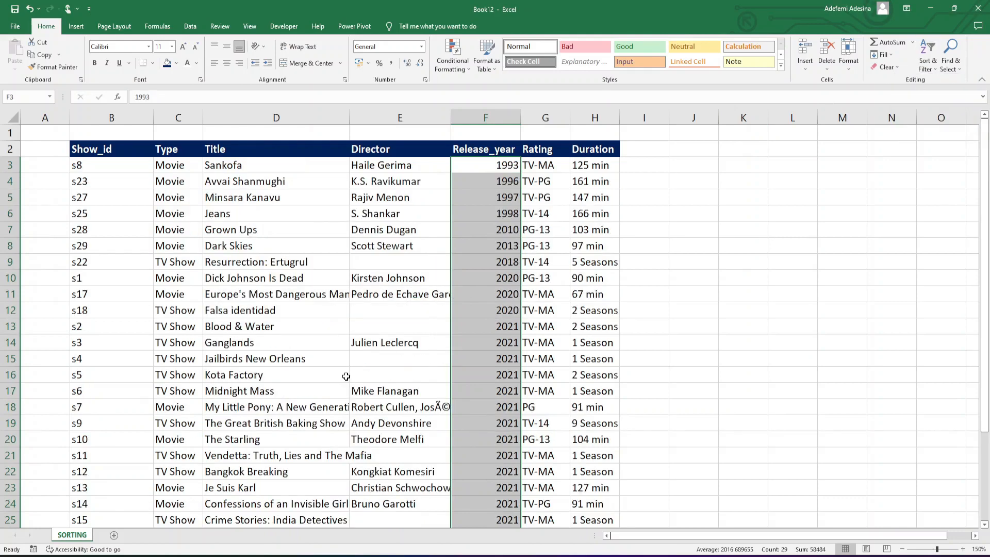
# Examine the Release_year order from the first to the last row of the table.
pyautogui.click(382, 258)
pyautogui.scroll(-11, 382, 258)
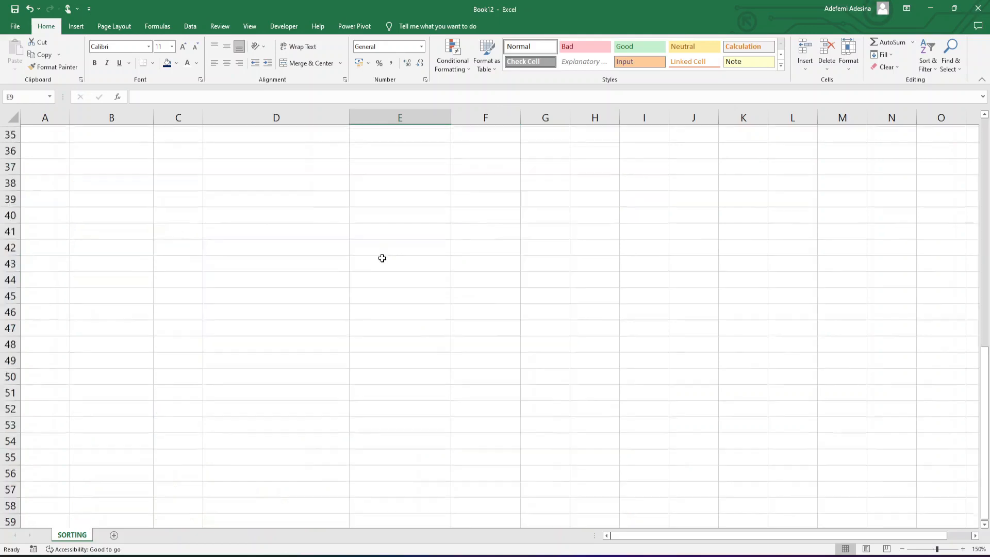
pyautogui.scroll(11, 382, 258)
pyautogui.click(507, 167)
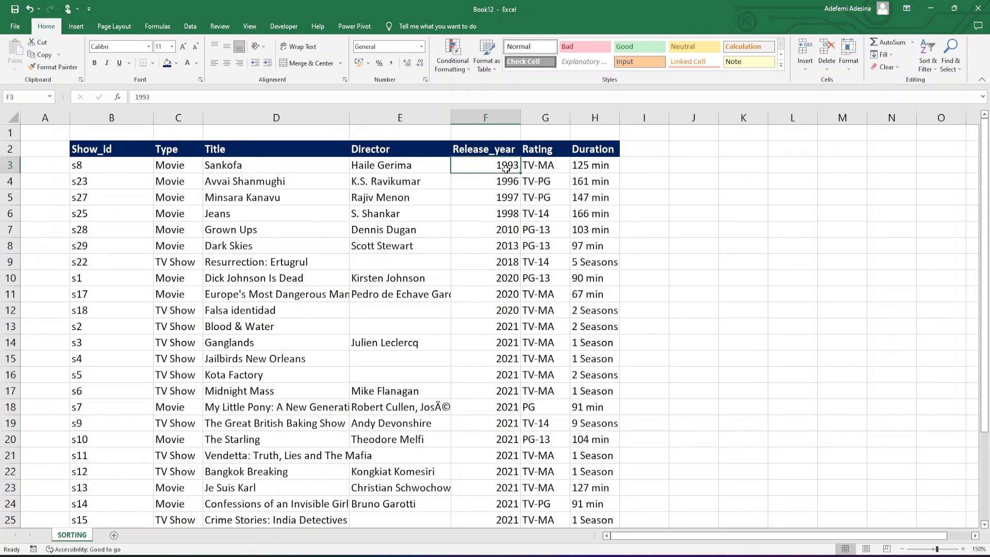
pyautogui.scroll(-12, 508, 412)
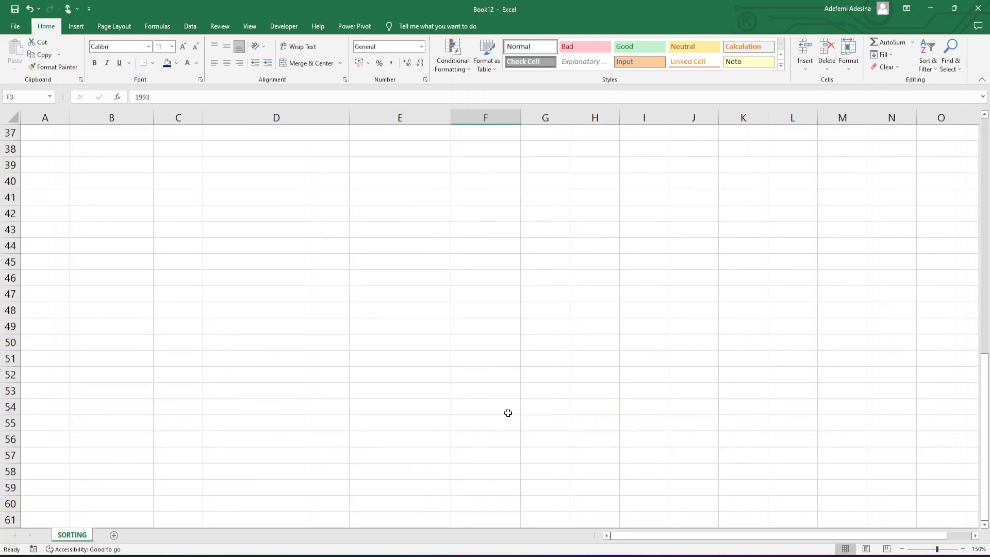
pyautogui.scroll(3, 508, 412)
pyautogui.click(483, 160)
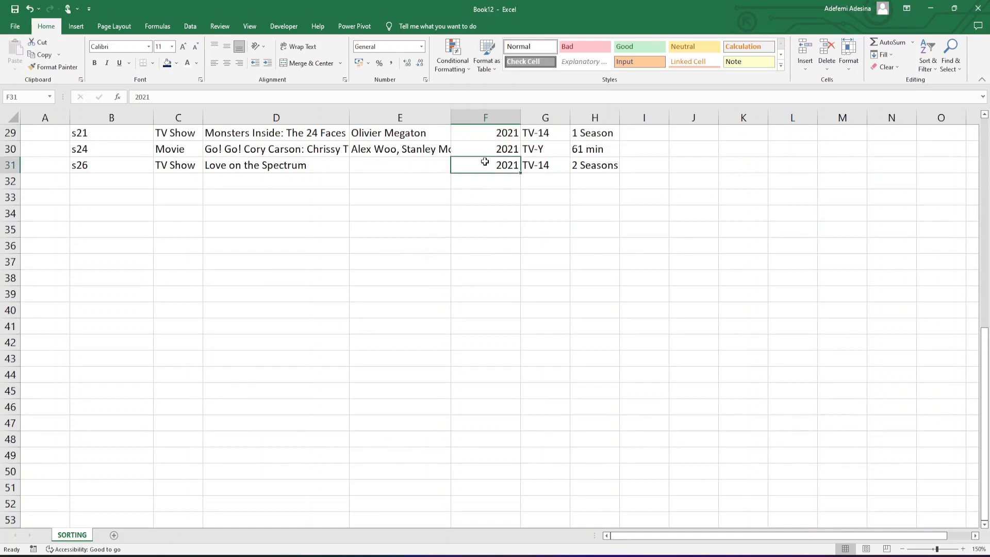
pyautogui.scroll(9, 483, 161)
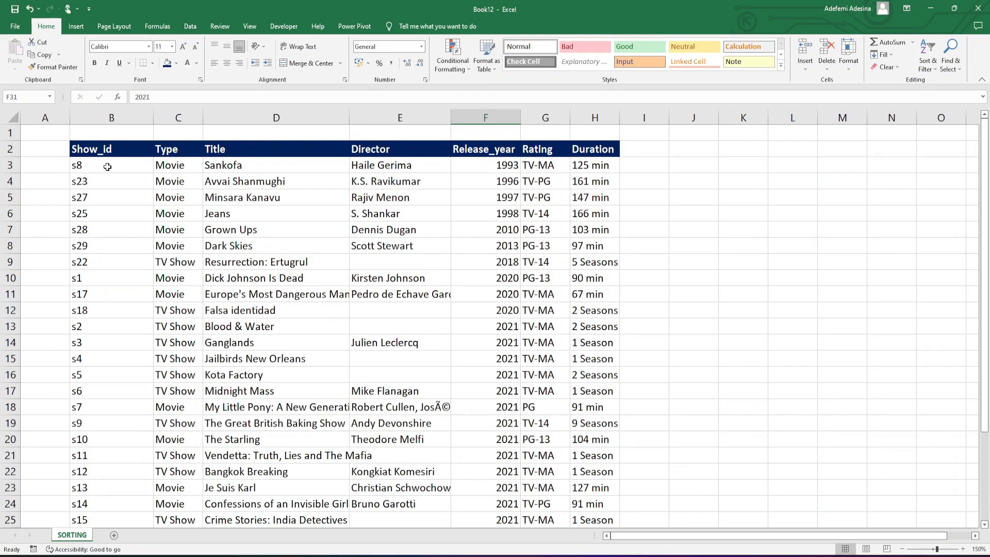
# Start a custom sort with Show_id as the first sort column, based on cell values.
pyautogui.click(928, 57)
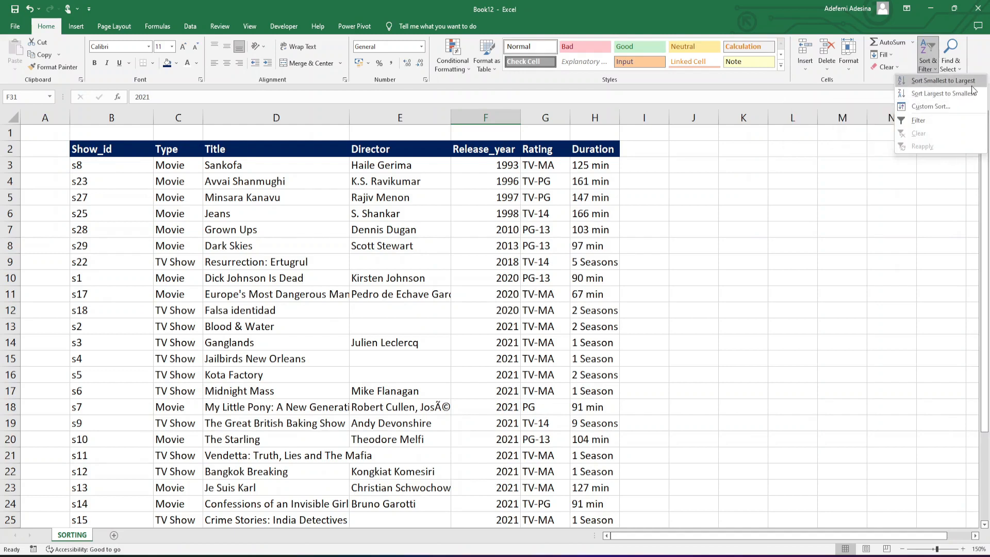
pyautogui.click(933, 109)
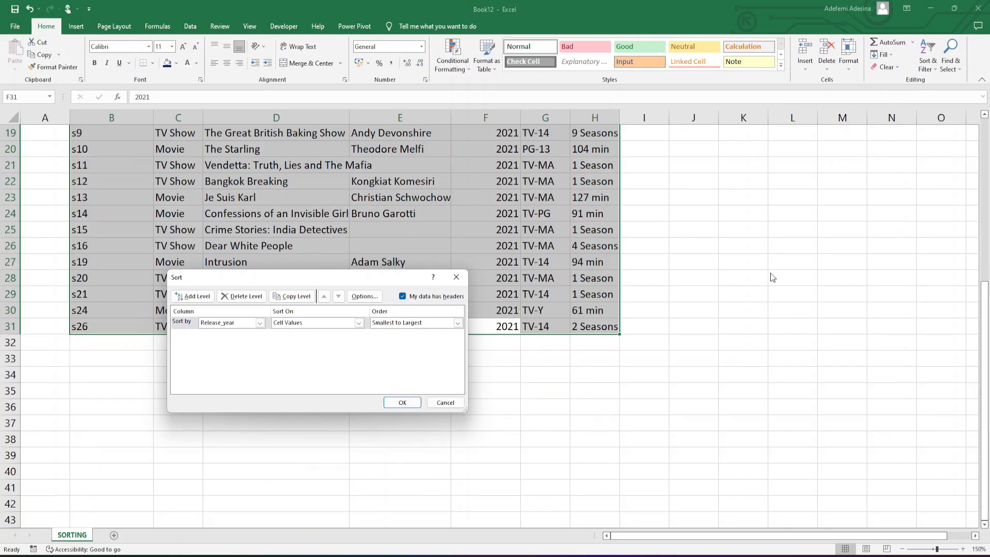
pyautogui.moveTo(390, 277); pyautogui.dragTo(724, 165)
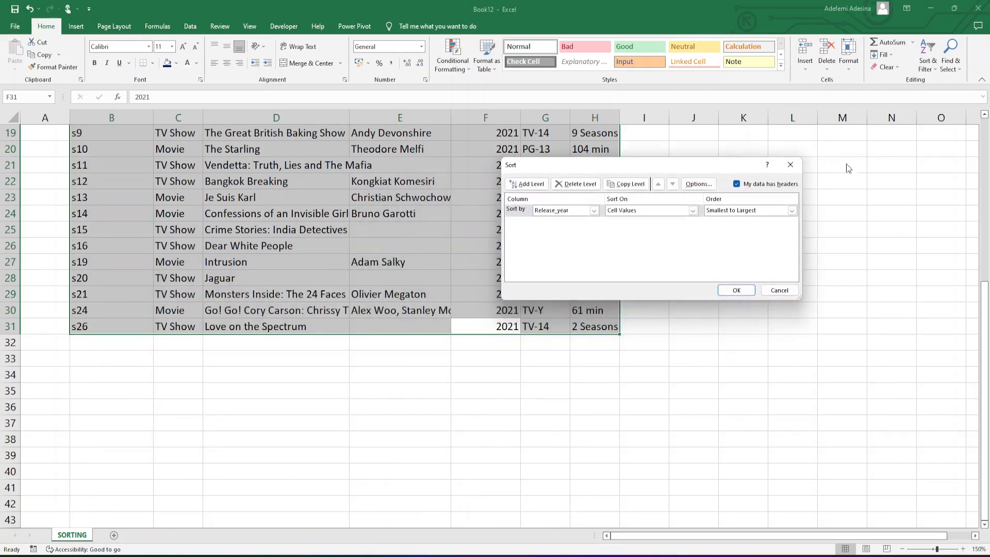
pyautogui.click(595, 211)
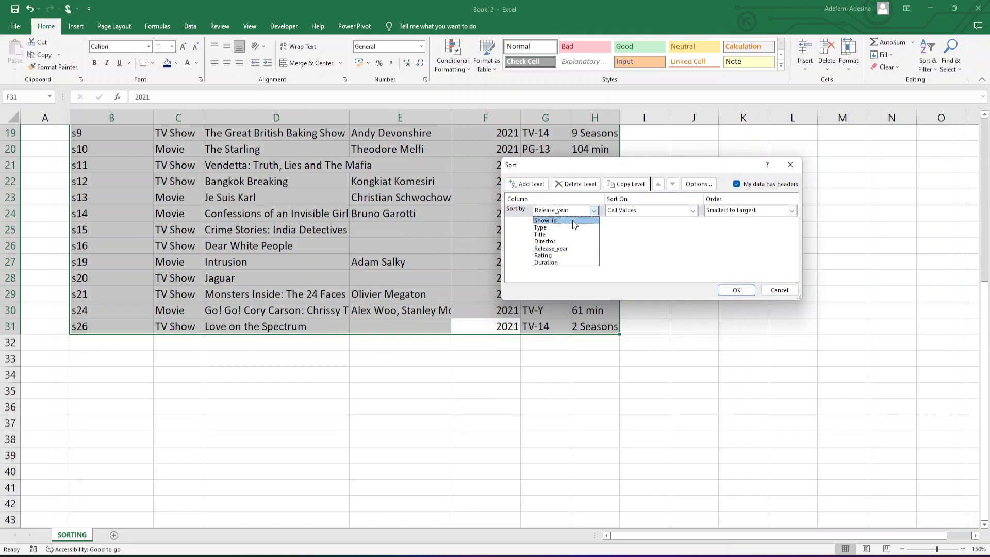
pyautogui.click(575, 221)
pyautogui.click(694, 211)
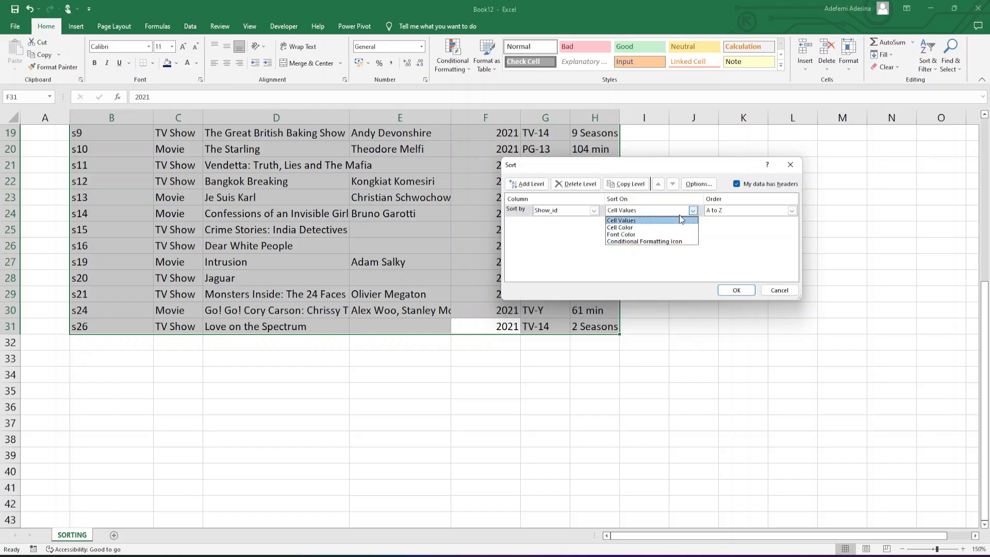
pyautogui.click(672, 212)
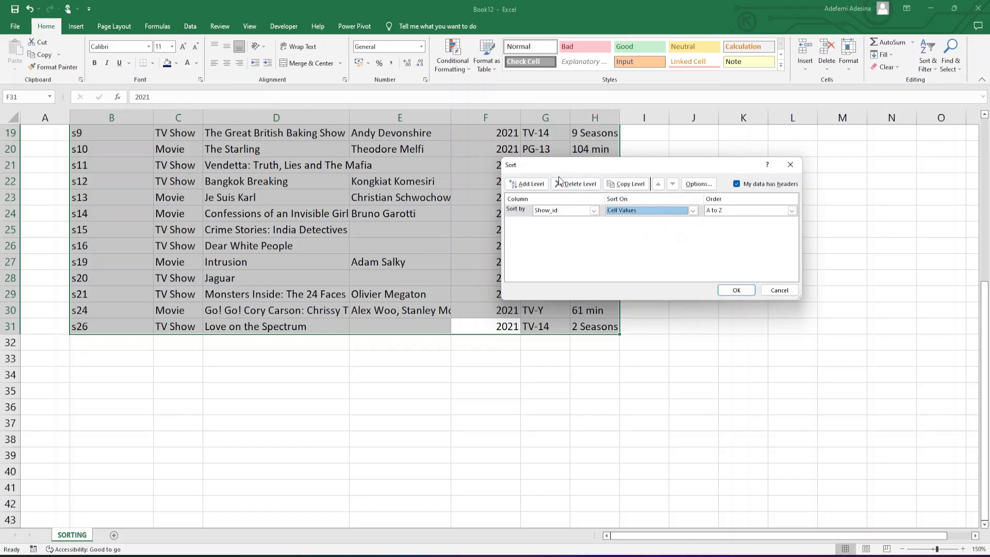
# Add Release_year as the second sort level, apply the custom sort, and check the order of the rows.
pyautogui.click(529, 184)
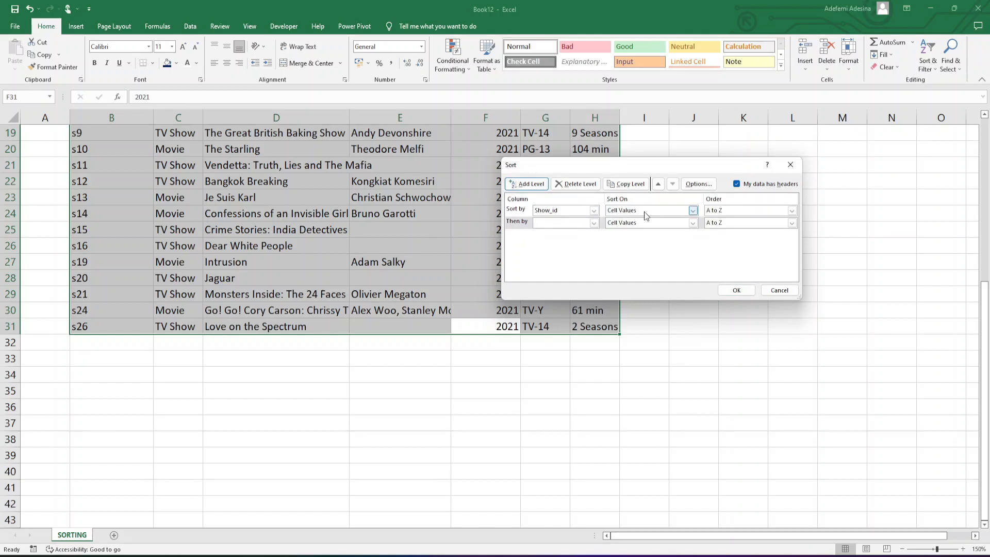
pyautogui.click(594, 223)
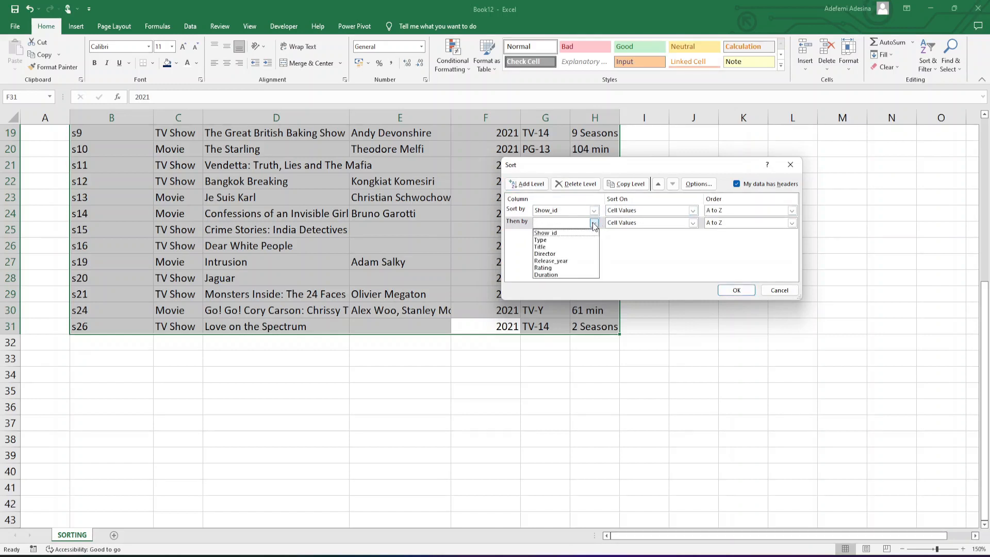
pyautogui.click(551, 261)
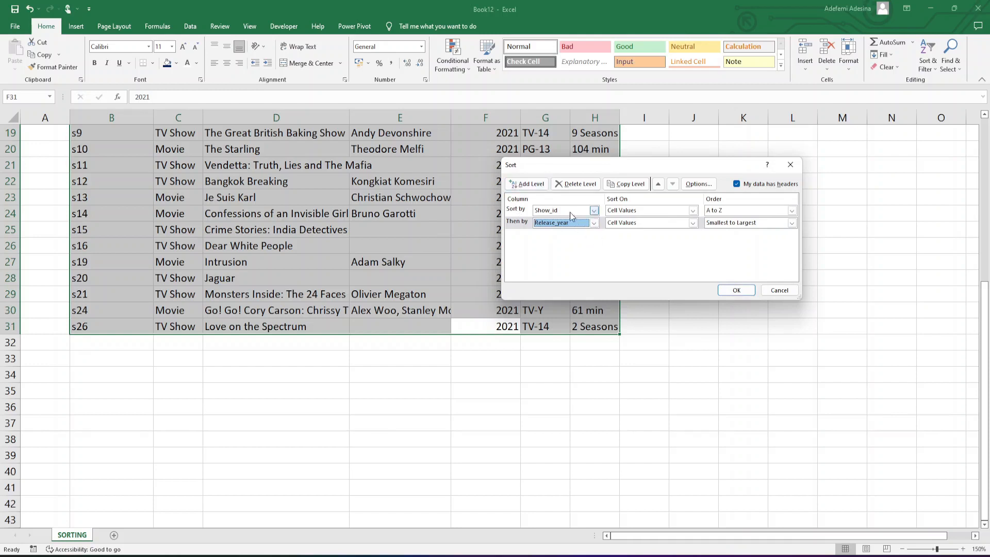
pyautogui.click(737, 290)
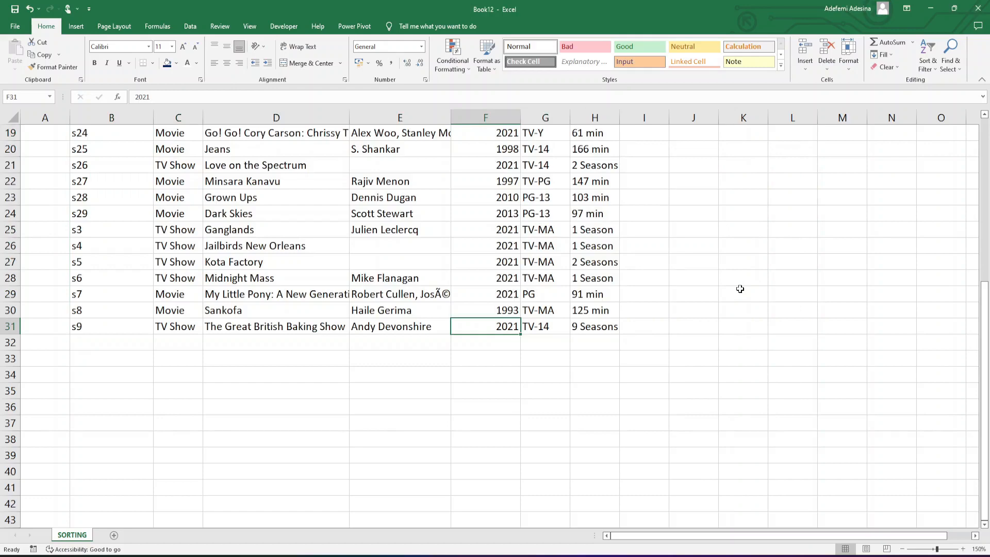
pyautogui.scroll(6, 740, 289)
pyautogui.click(98, 184)
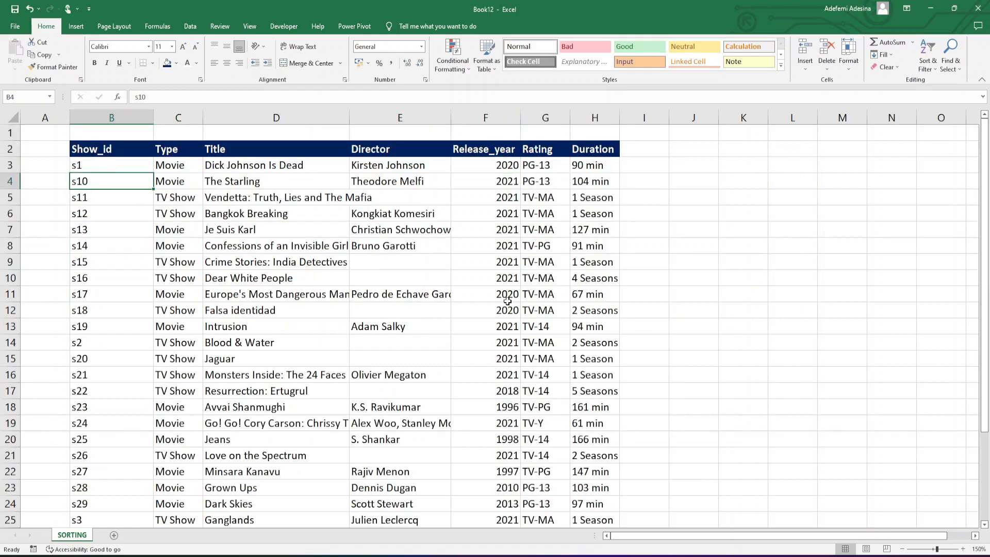
pyautogui.scroll(-3, 507, 301)
pyautogui.scroll(3, 508, 300)
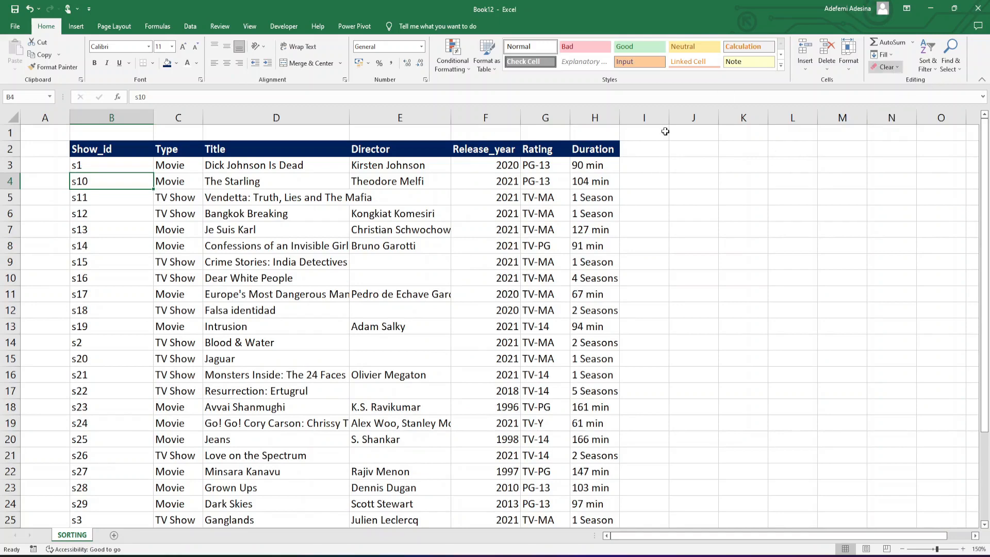
pyautogui.click(189, 27)
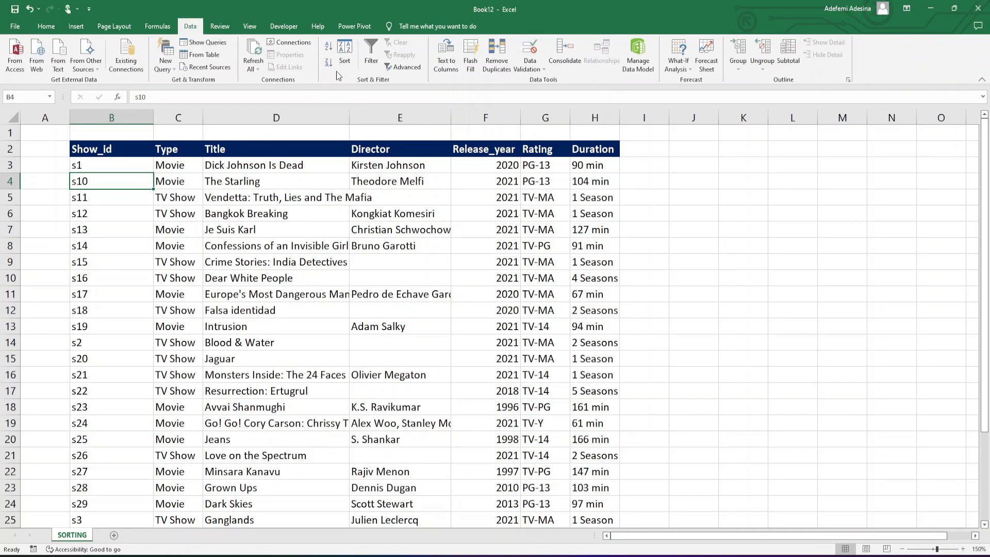
pyautogui.click(362, 233)
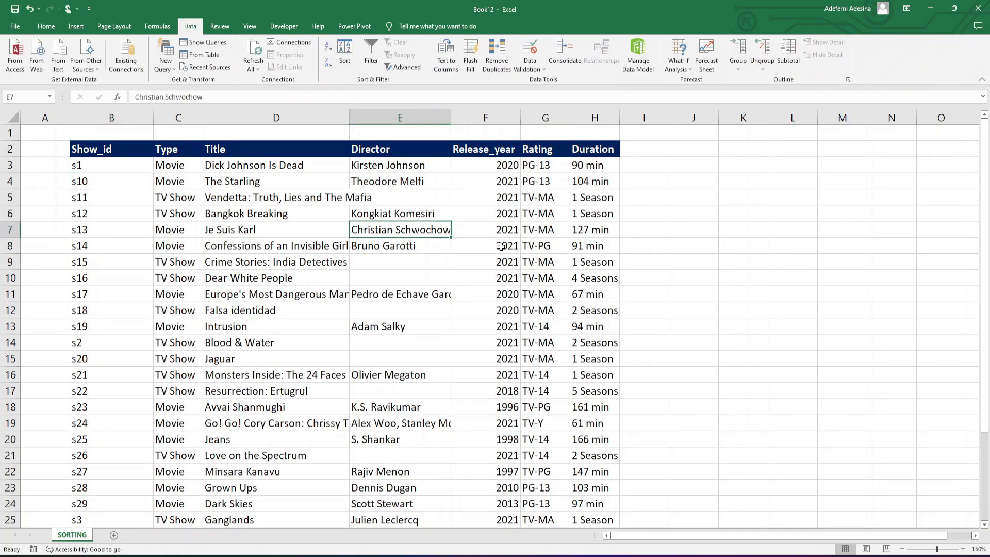